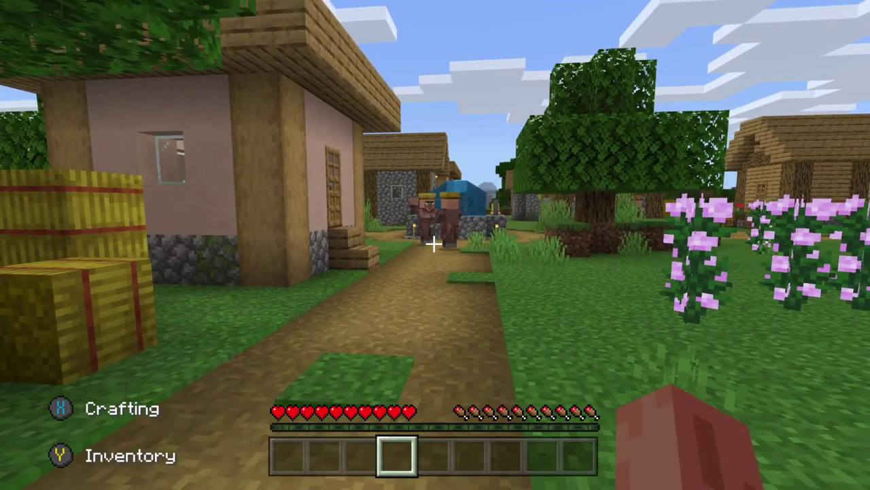
- Bring up the Xbox Guide over Minecraft and highlight Start recording under Capture & share
{"action": "key", "text": "super"}
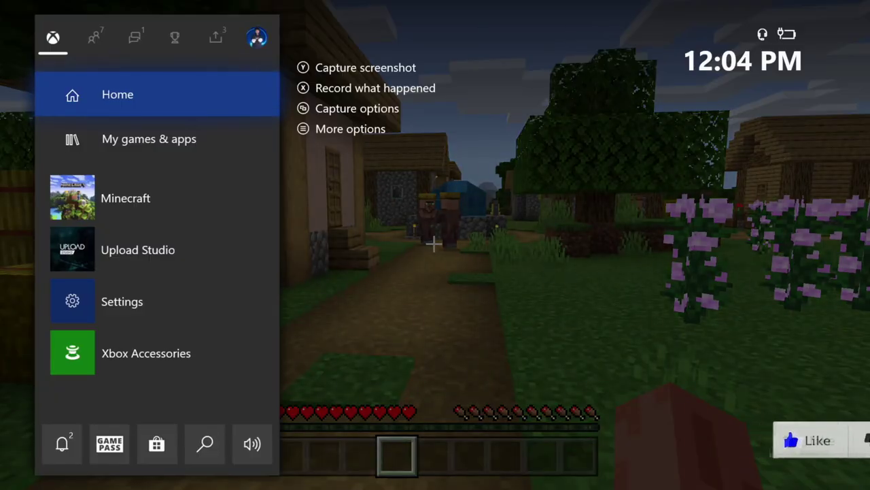
{"action": "key", "text": "Right"}
{"action": "key", "text": "Right"}
{"action": "key", "text": "Right"}
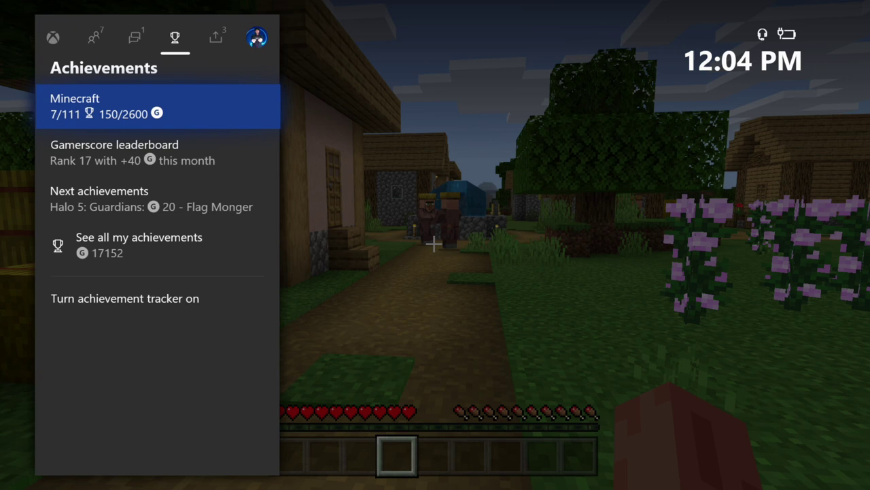
{"action": "key", "text": "Right"}
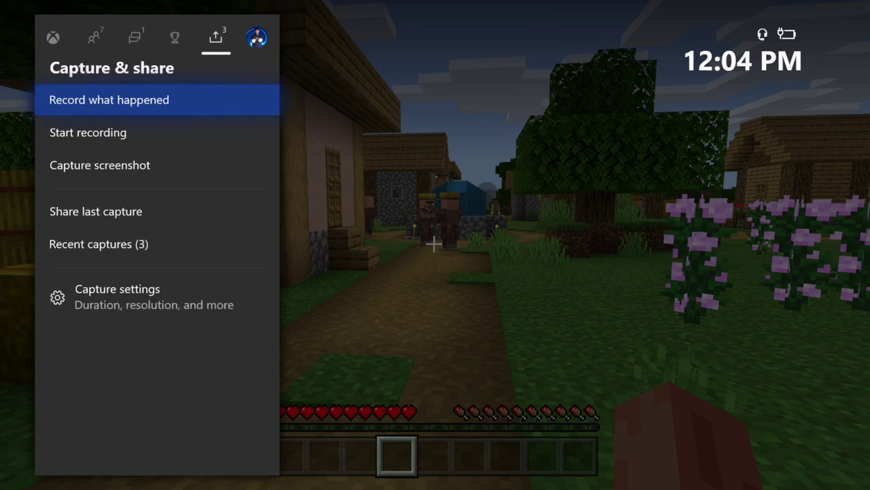
{"action": "key", "text": "Down"}
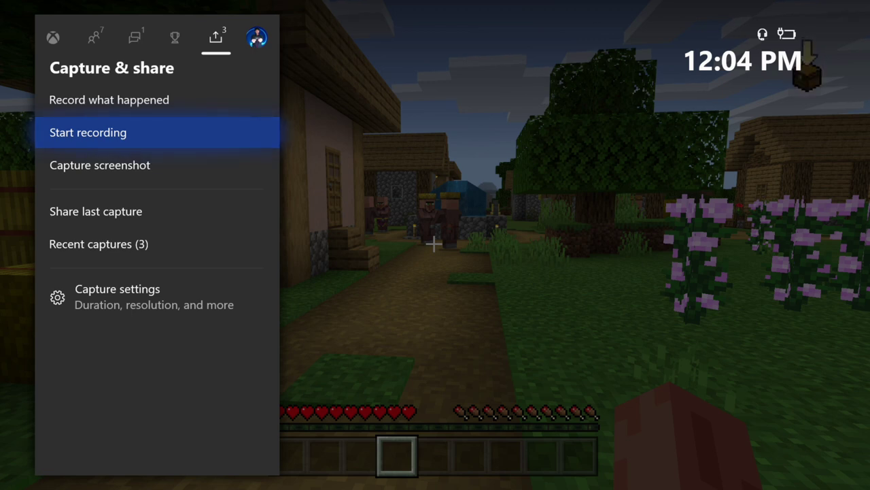
{"action": "key", "text": "Up"}
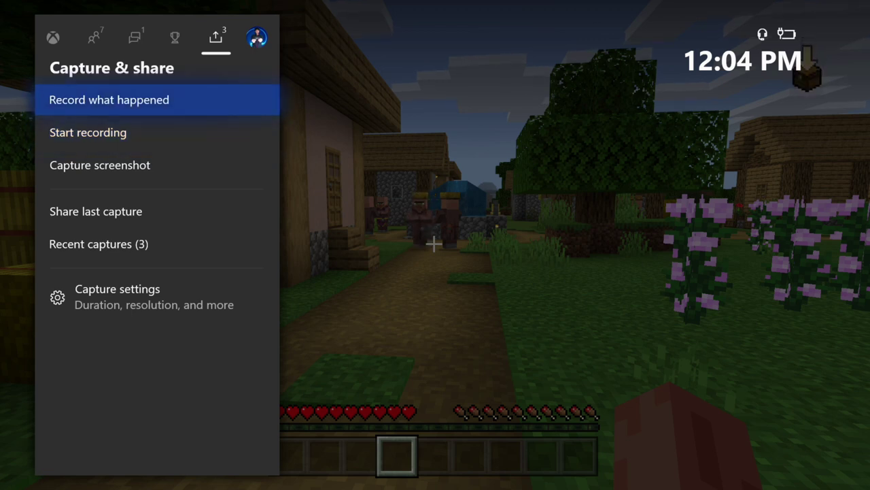
{"action": "key", "text": "Down"}
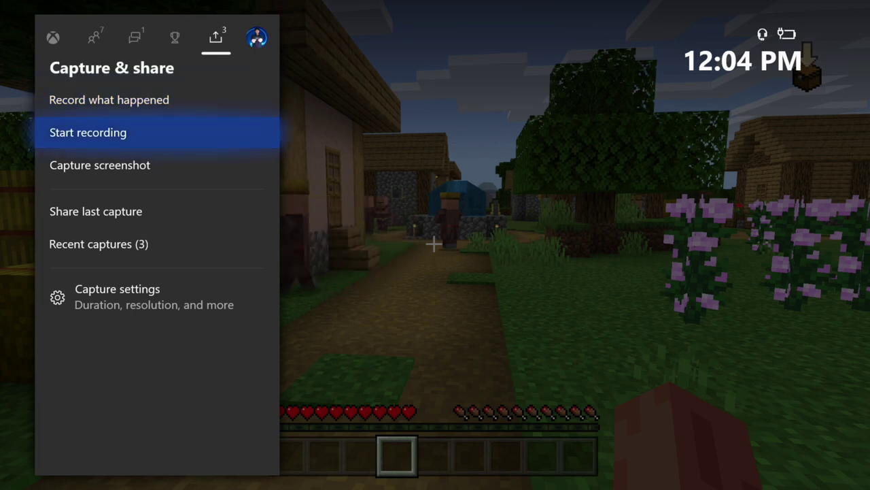
- Start the recording and walk forward and back along the village path
{"action": "key", "text": "Return"}
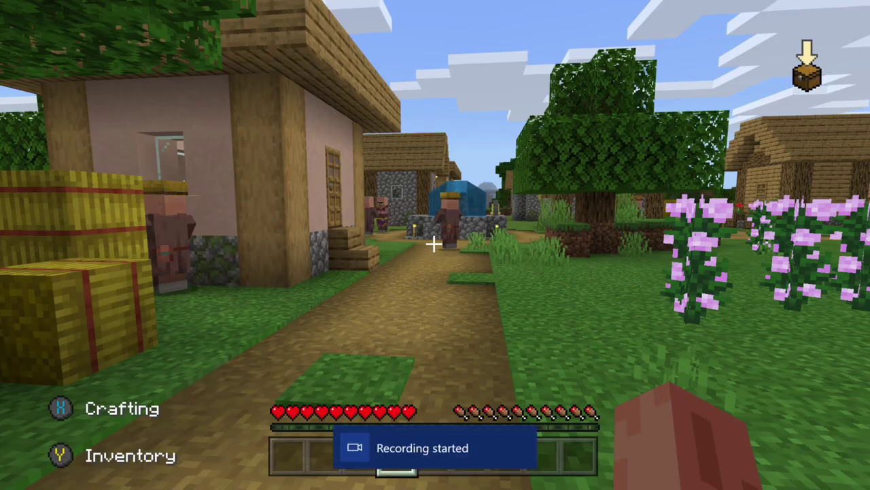
{"action": "key", "text": "w"}
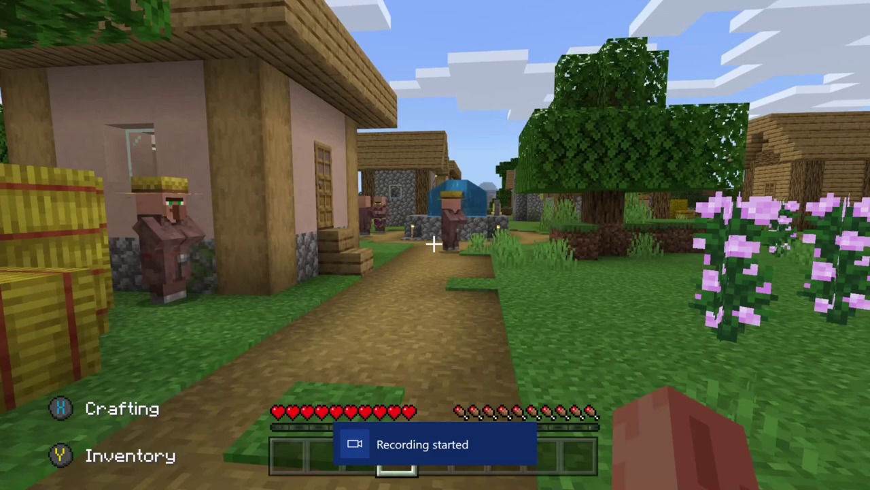
{"action": "key", "text": "w"}
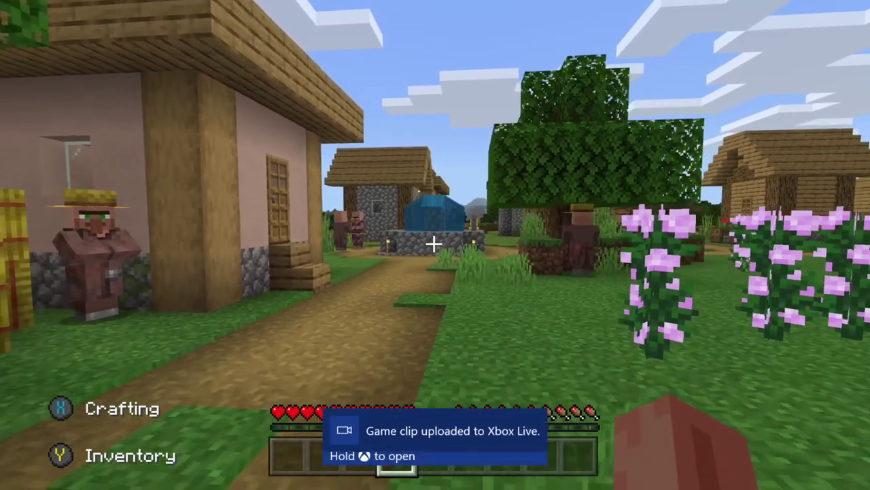
{"action": "key", "text": "s"}
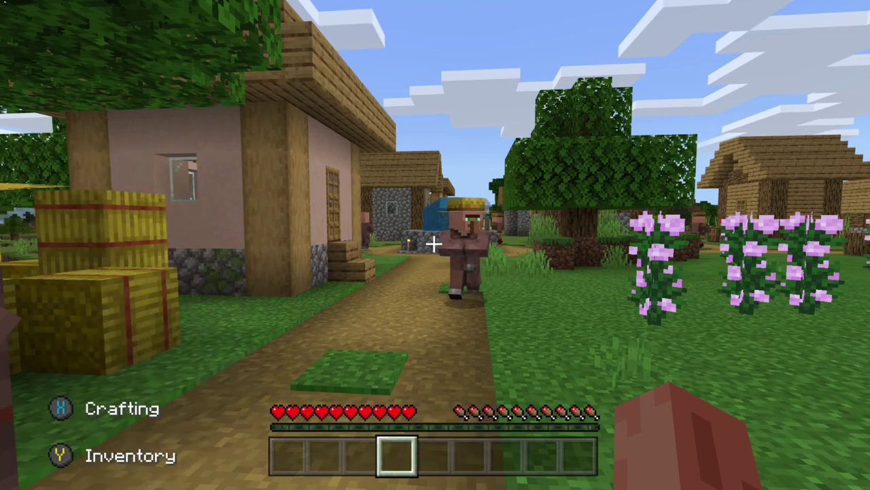
- Stop the recording from the guide and walk on toward the village well
{"action": "key", "text": "super"}
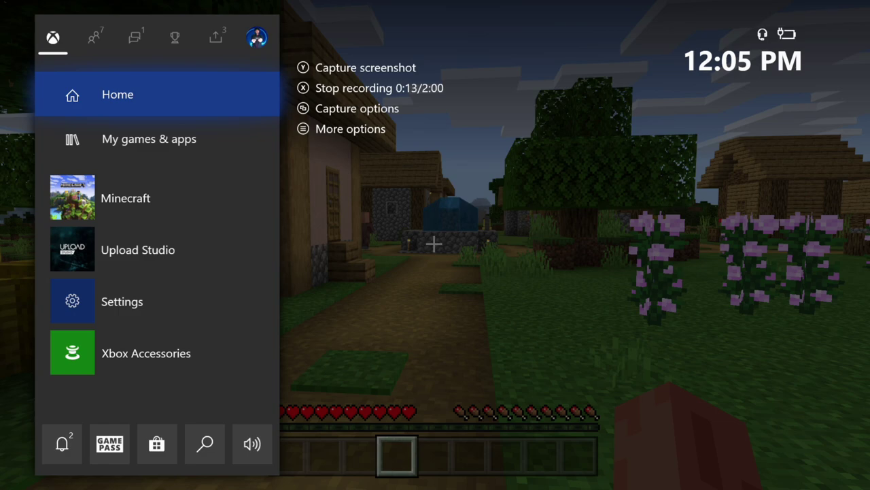
{"action": "key", "text": "Escape"}
{"action": "key", "text": "w"}
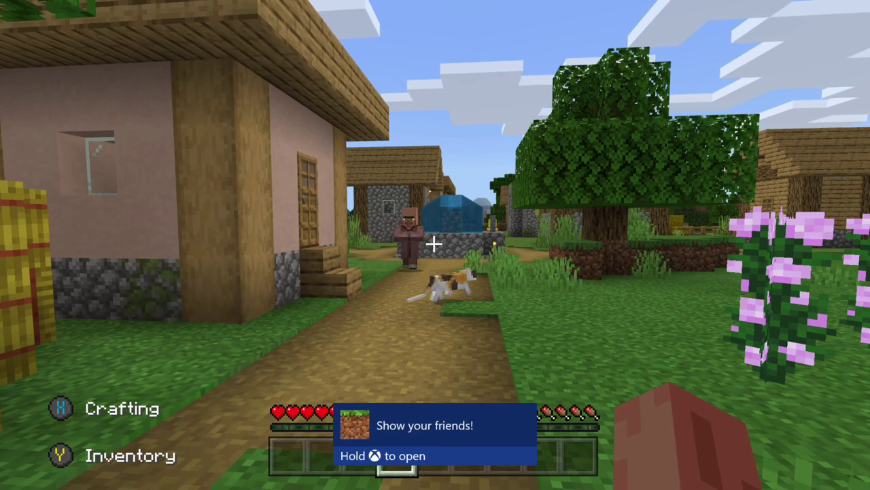
- Bring up the full My games & apps library from the guide
{"action": "key", "text": "super"}
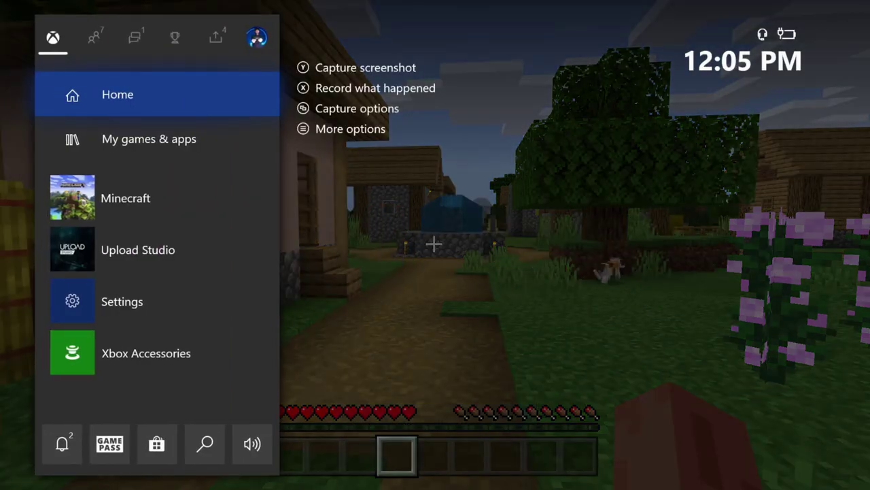
{"action": "key", "text": "Down"}
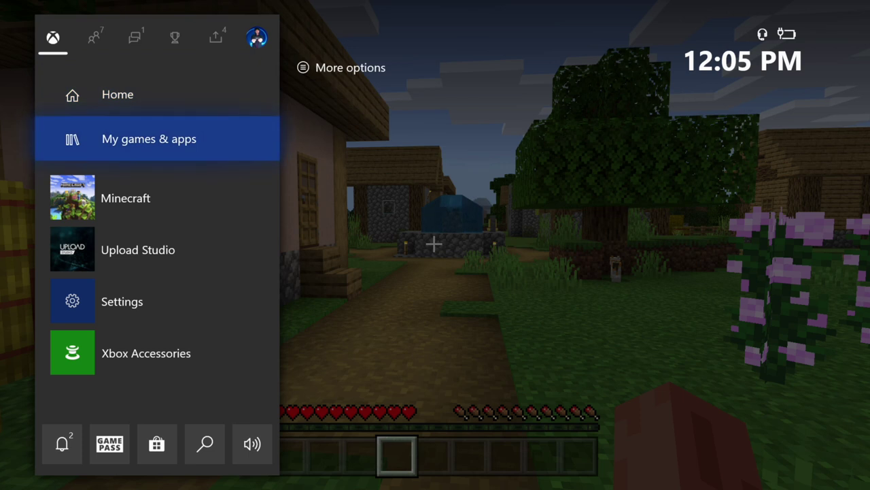
{"action": "key", "text": "Return"}
{"action": "key", "text": "Escape"}
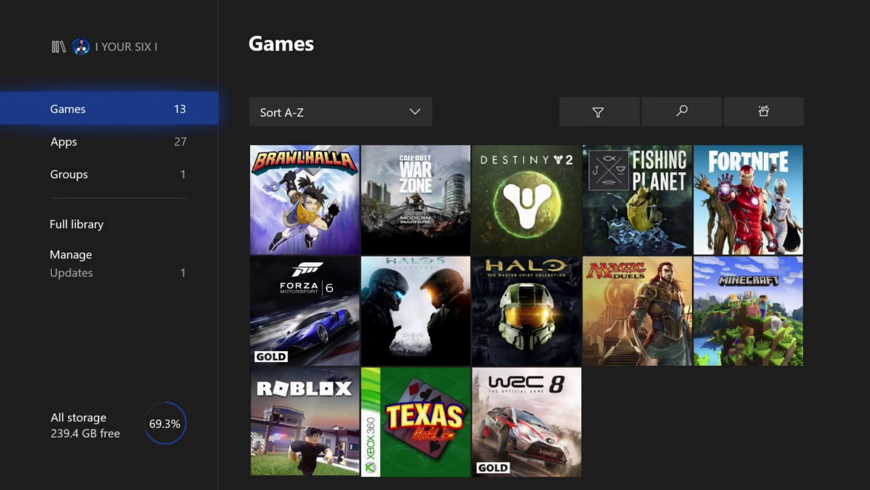
- Switch the library to Apps and move through the grid to the Upload Studio tile
{"action": "key", "text": "Down"}
{"action": "key", "text": "Right"}
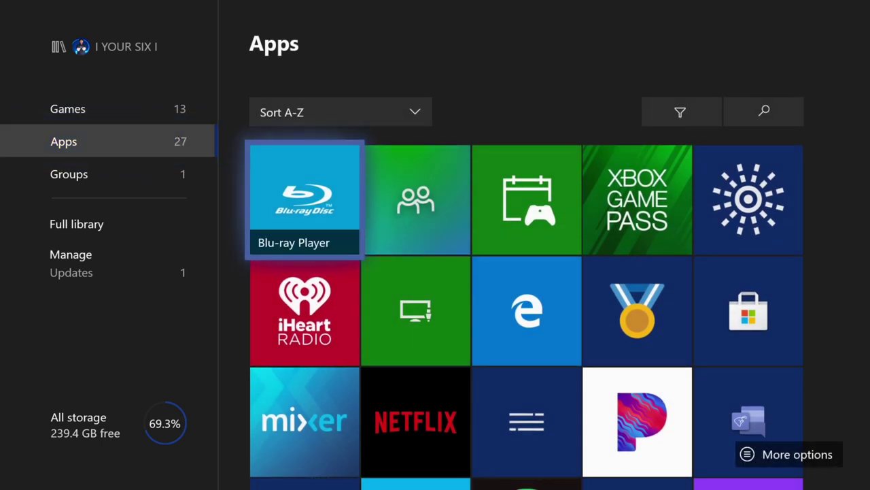
{"action": "key", "text": "Down"}
{"action": "key", "text": "Down"}
{"action": "key", "text": "Down"}
{"action": "key", "text": "Right"}
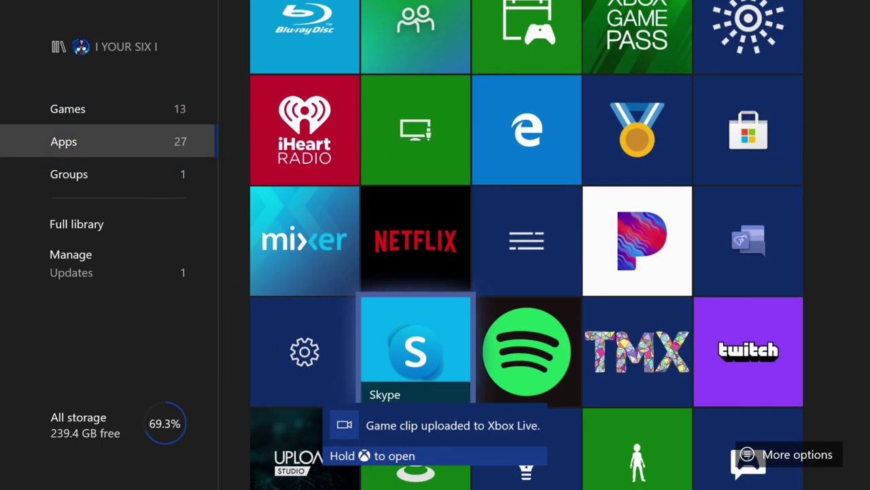
{"action": "key", "text": "Down"}
{"action": "key", "text": "Left"}
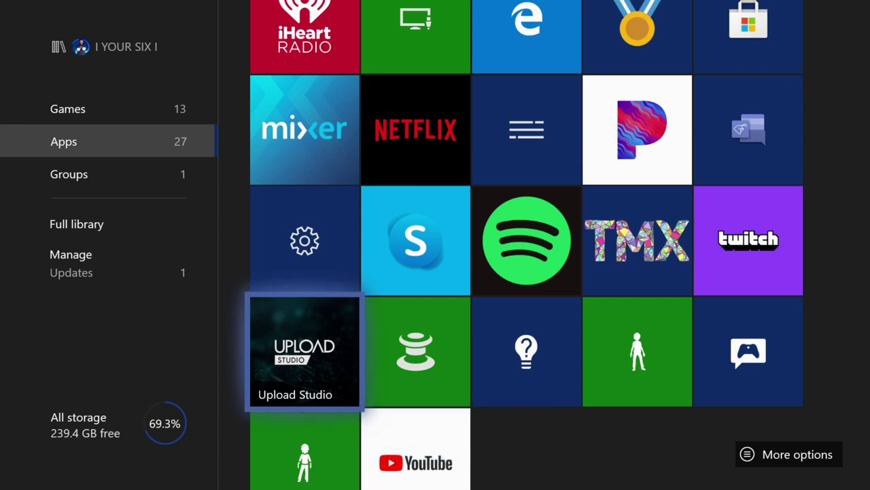
- Launch Upload Studio, create a 720p project and add the 00:28 Minecraft clip
{"action": "key", "text": "Return"}
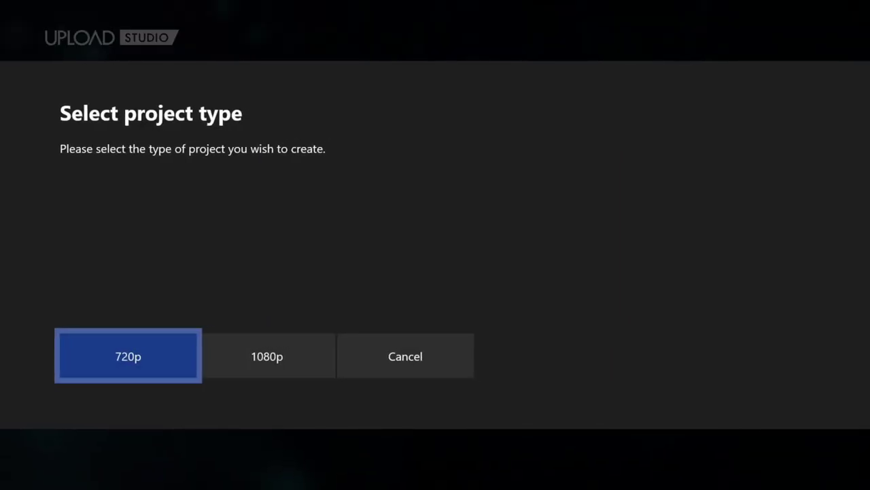
{"action": "key", "text": "Return"}
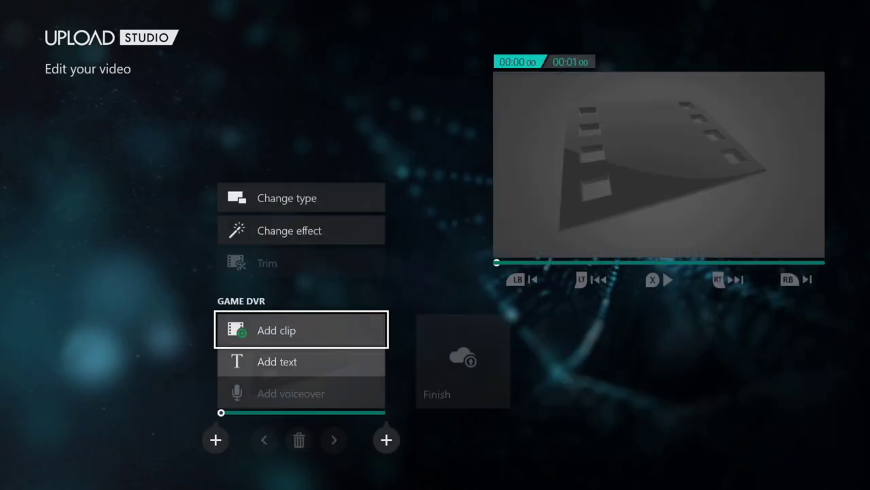
{"action": "key", "text": "Return"}
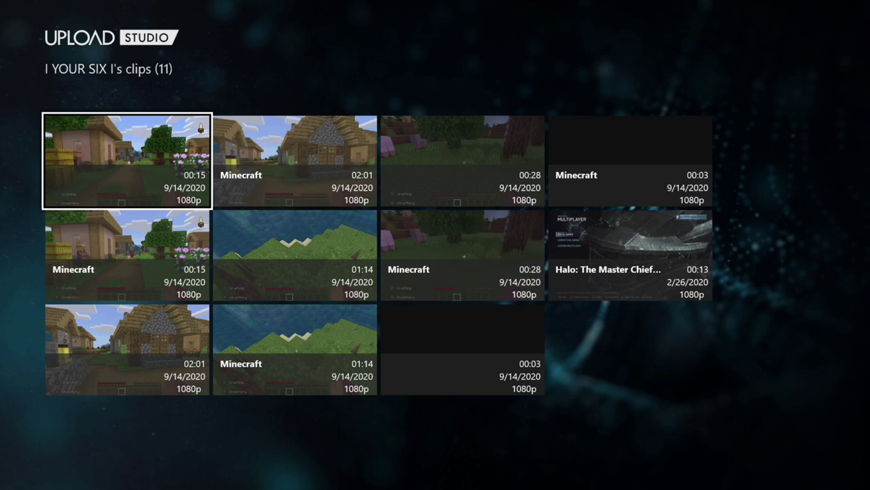
{"action": "key", "text": "Right"}
{"action": "key", "text": "Right"}
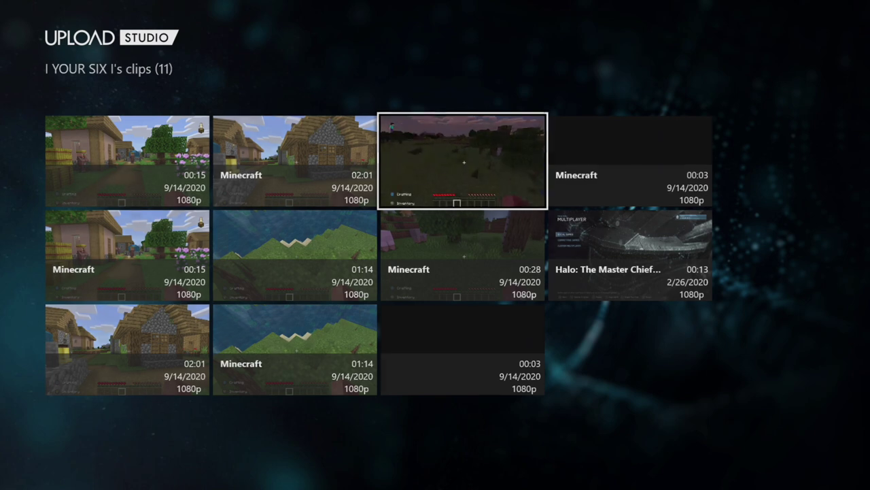
{"action": "key", "text": "Return"}
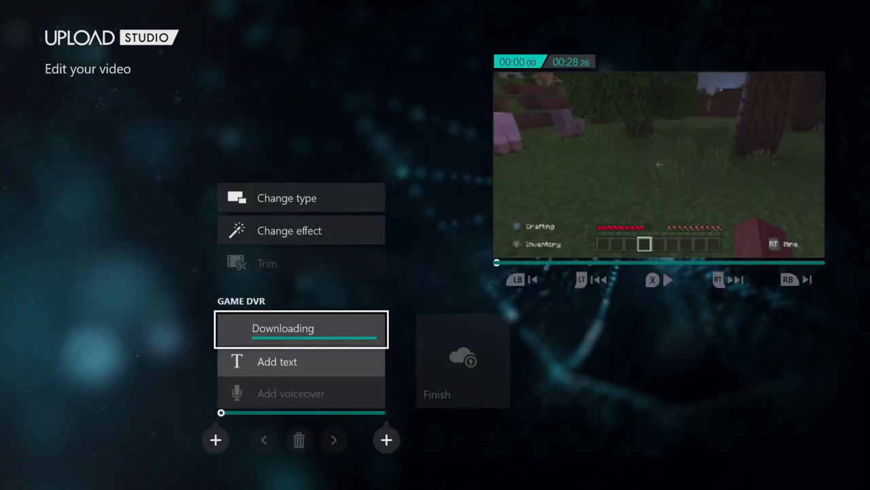
- Record a spoken voiceover over the 00:28 clip from start to stop
{"action": "key", "text": "Down"}
{"action": "key", "text": "Down"}
{"action": "key", "text": "Down"}
{"action": "key", "text": "Down"}
{"action": "key", "text": "Down"}
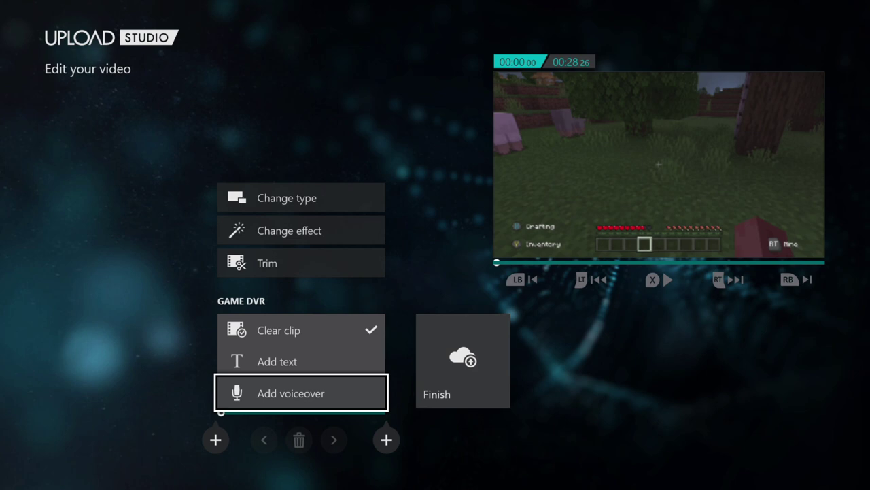
{"action": "key", "text": "Return"}
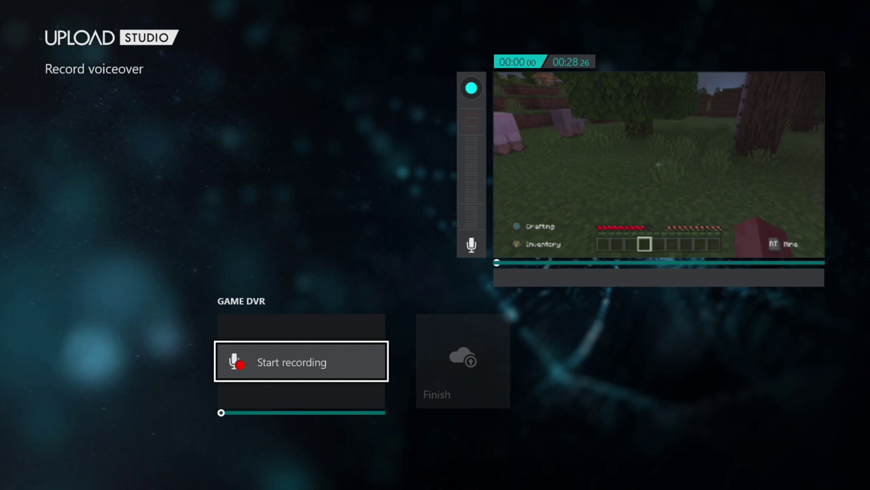
{"action": "key", "text": "Return"}
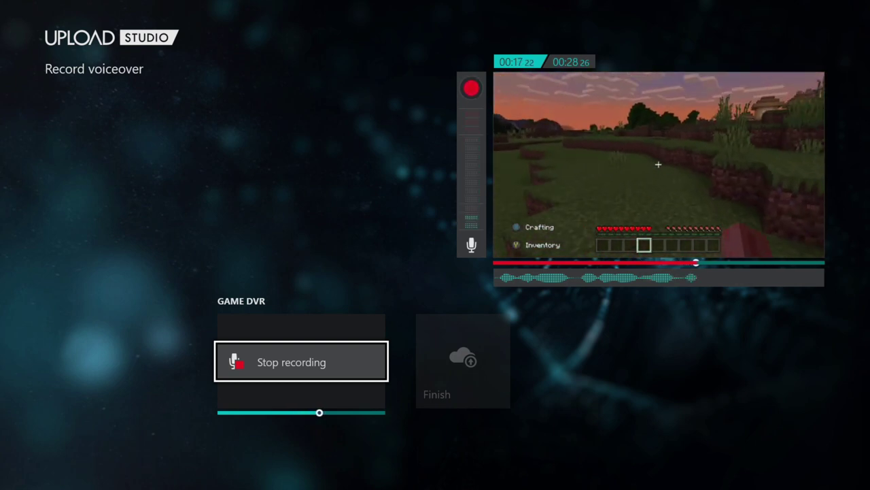
{"action": "key", "text": "Return"}
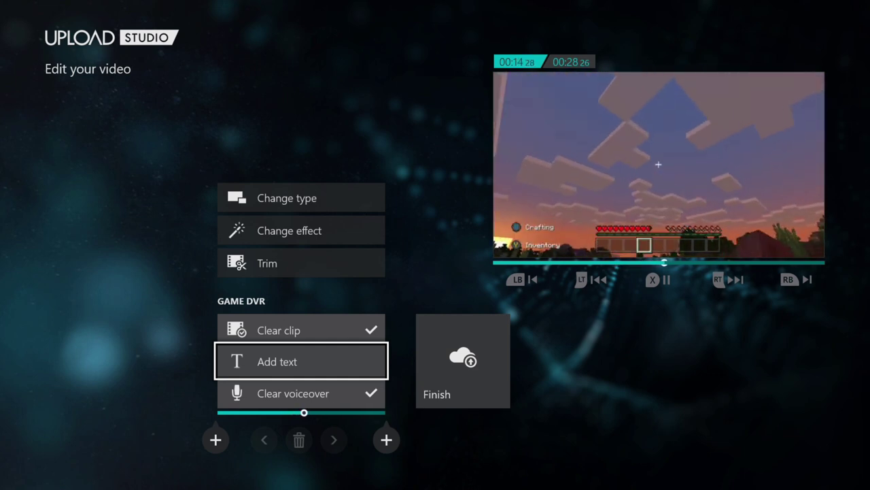
{"action": "key", "text": "x"}
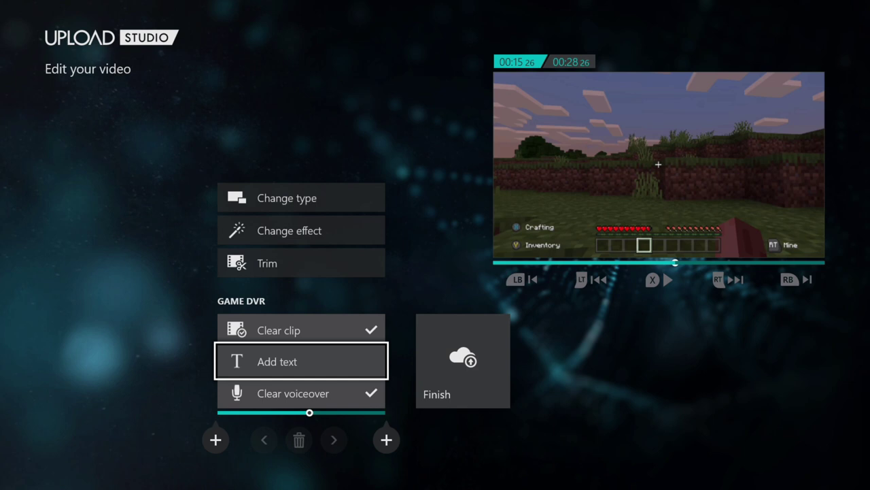
{"action": "key", "text": "Down"}
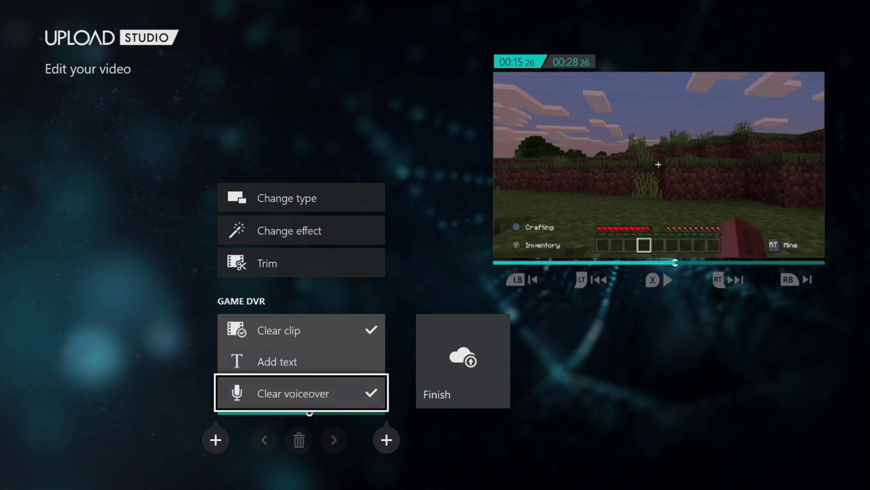
{"action": "key", "text": "Return"}
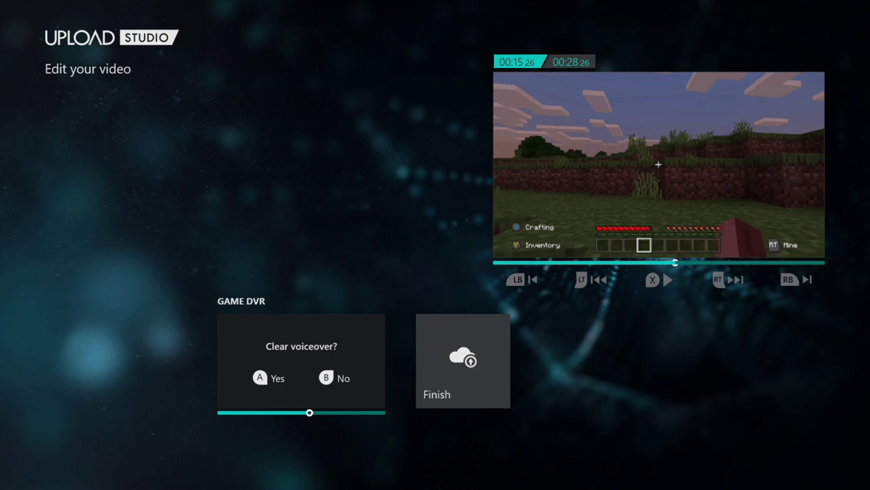
{"action": "key", "text": "Return"}
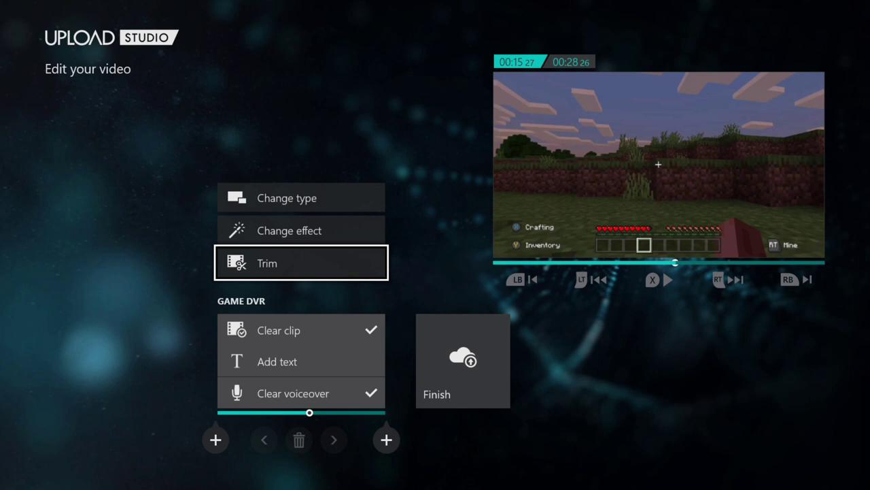
- Add the village clip after the first clip and record a second voiceover over it
{"action": "key", "text": "Down"}
{"action": "key", "text": "Down"}
{"action": "key", "text": "Down"}
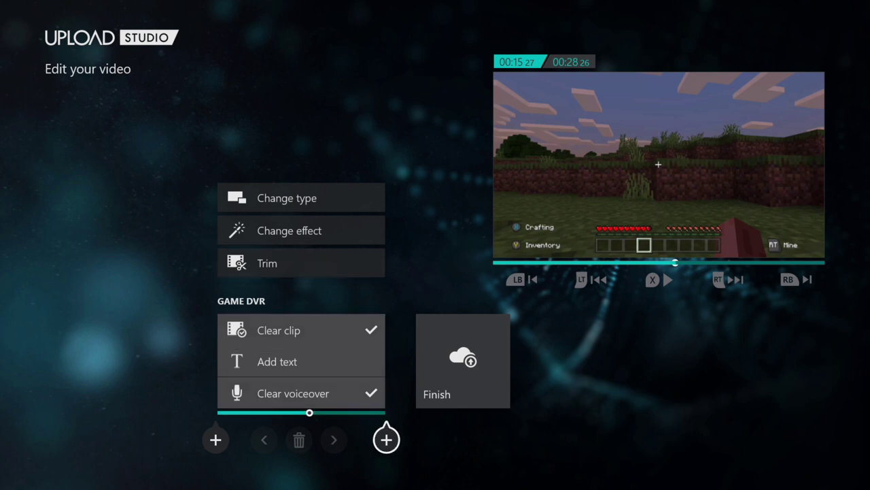
{"action": "key", "text": "Return"}
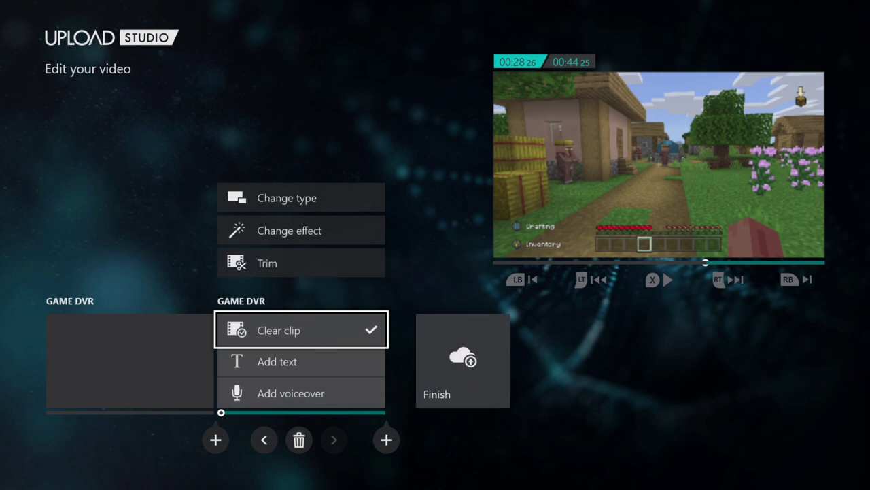
{"action": "key", "text": "Down"}
{"action": "key", "text": "Down"}
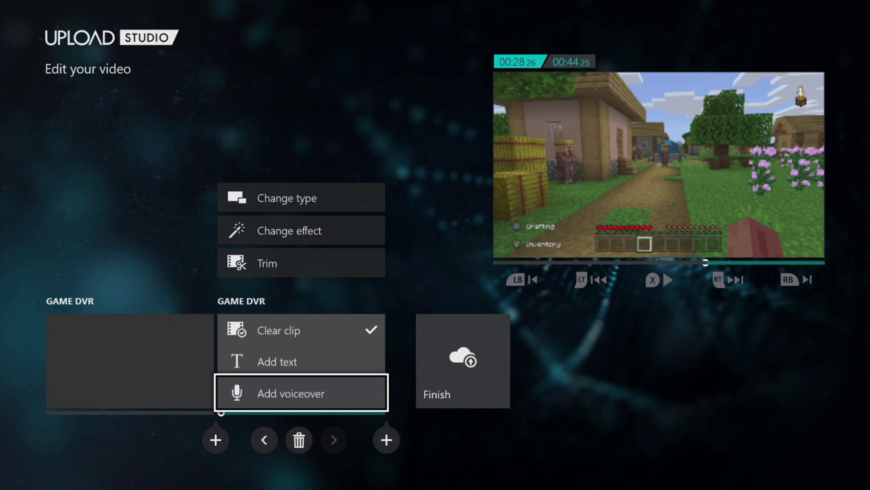
{"action": "key", "text": "Return"}
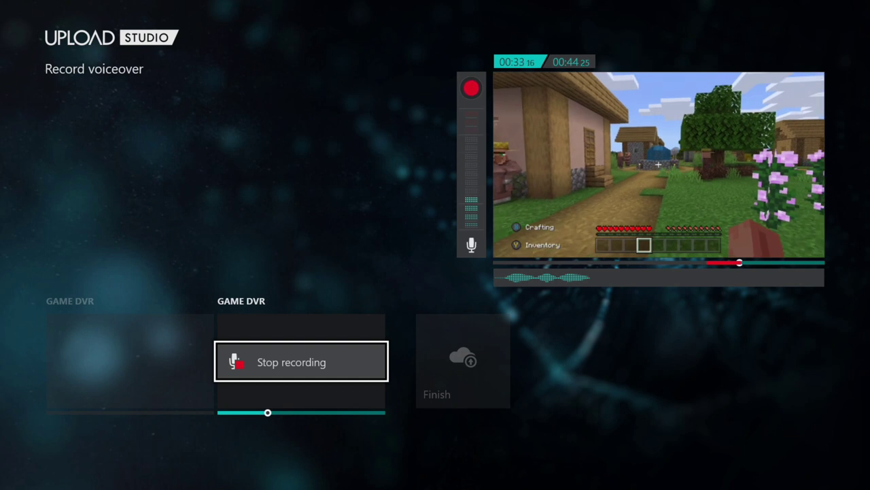
{"action": "key", "text": "Return"}
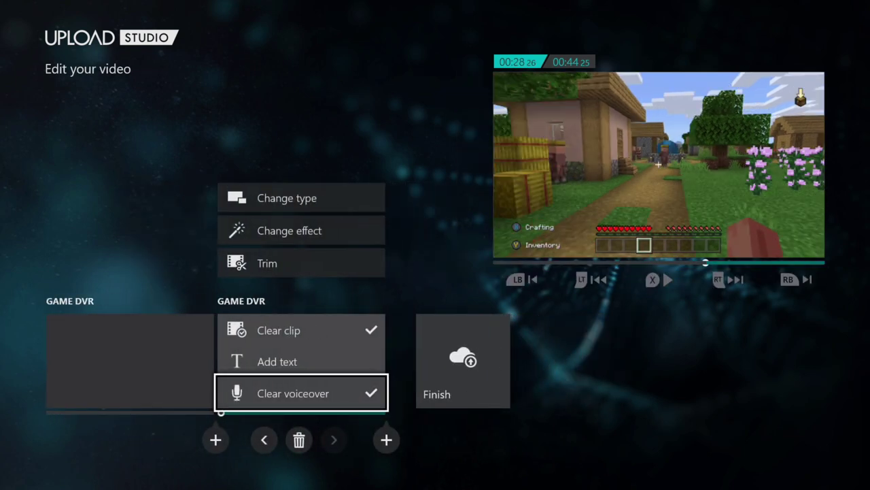
{"action": "key", "text": "Left"}
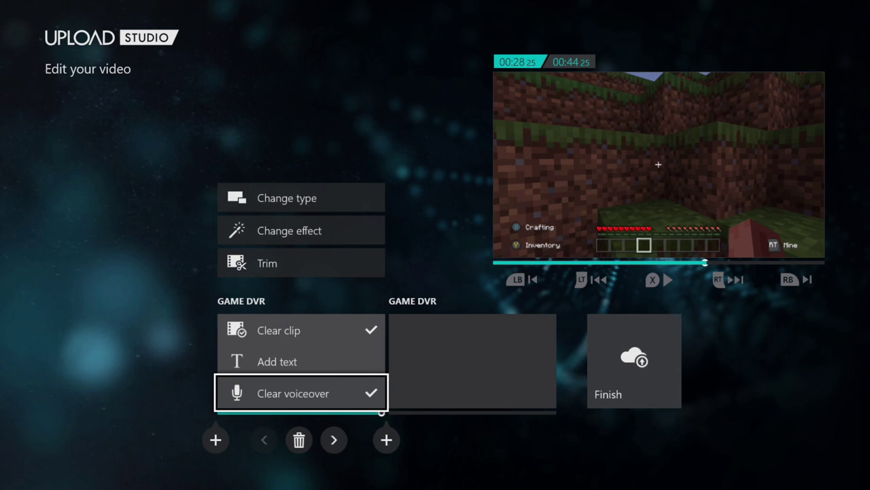
{"action": "key", "text": "Up"}
{"action": "key", "text": "Up"}
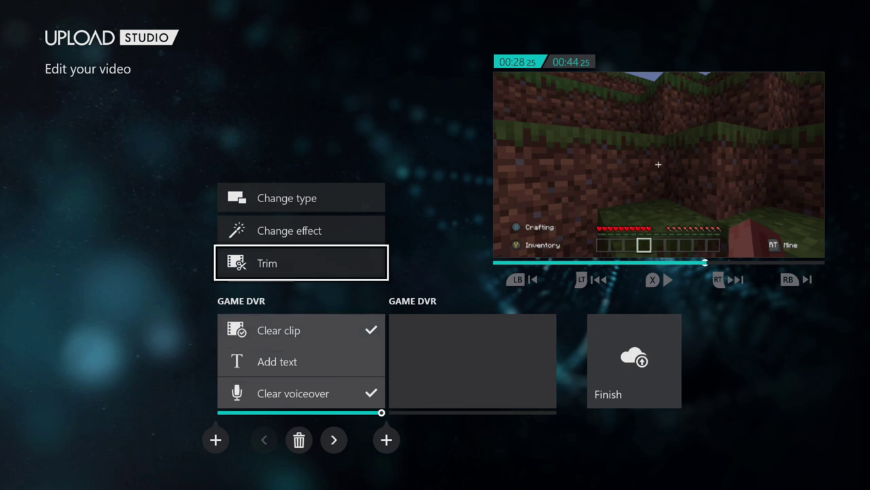
{"action": "key", "text": "Right"}
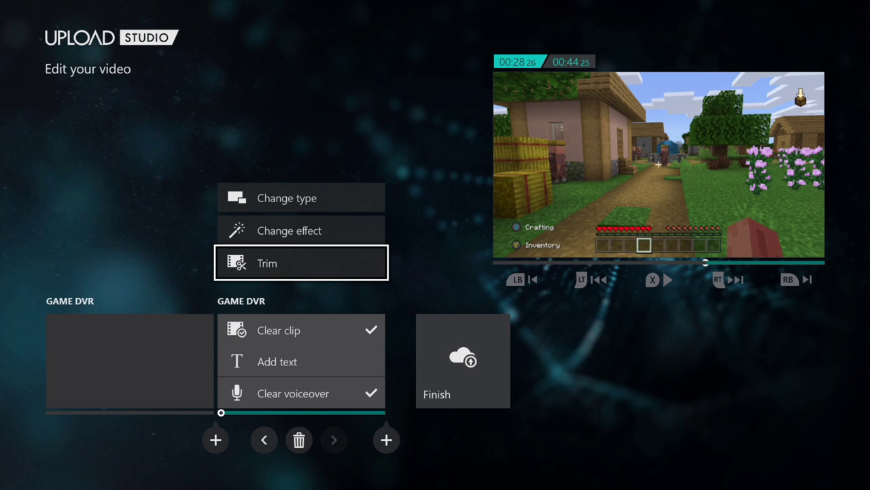
- Finish the video, title it '6', and upload it to Xbox Live
{"action": "key", "text": "Right"}
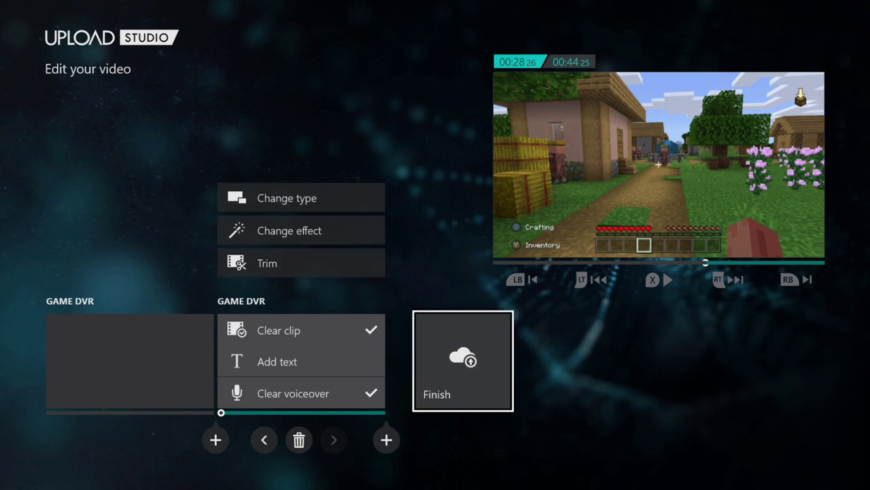
{"action": "key", "text": "Return"}
{"action": "key", "text": "Left"}
{"action": "key", "text": "Return"}
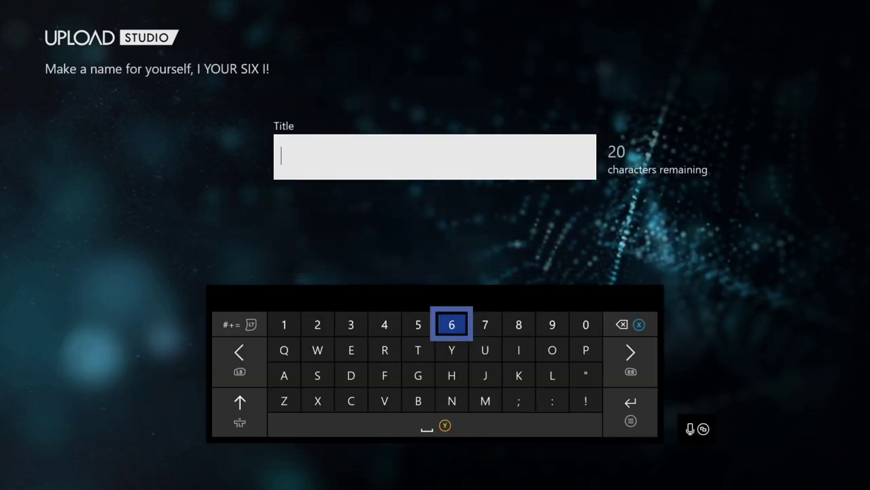
{"action": "type", "text": "6"}
{"action": "key", "text": "Return"}
{"action": "key", "text": "Return"}
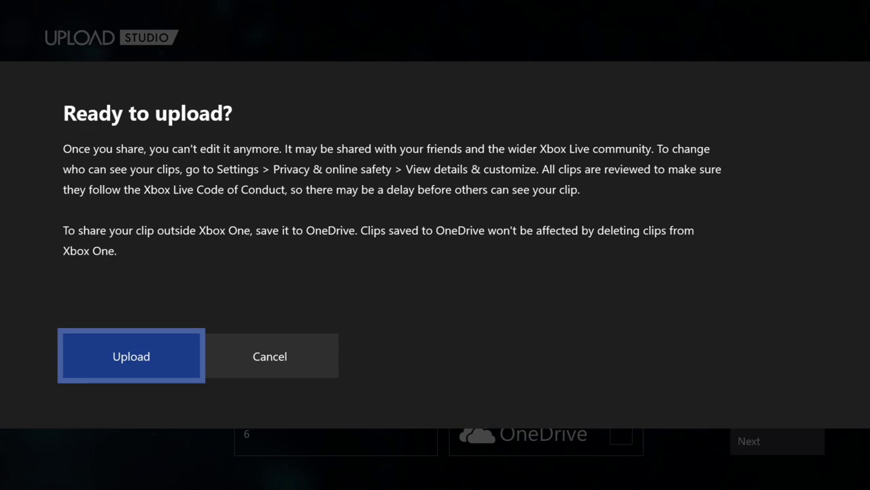
{"action": "key", "text": "Return"}
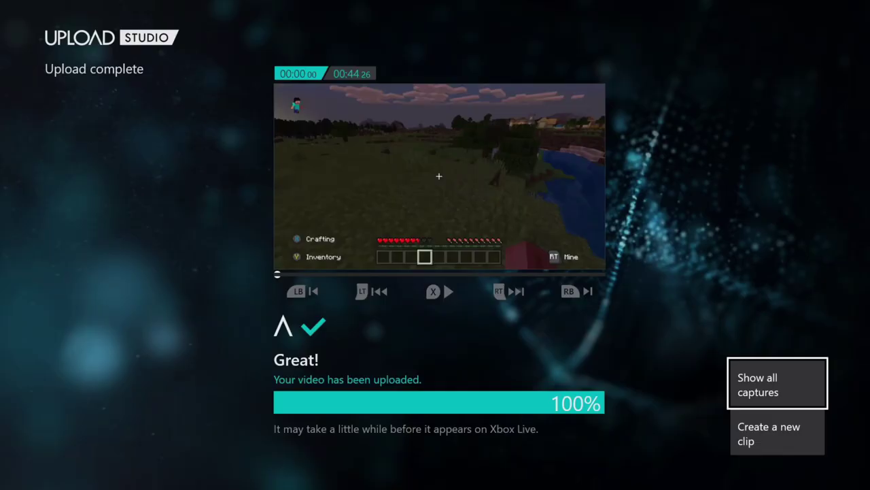
{"action": "key", "text": "Return"}
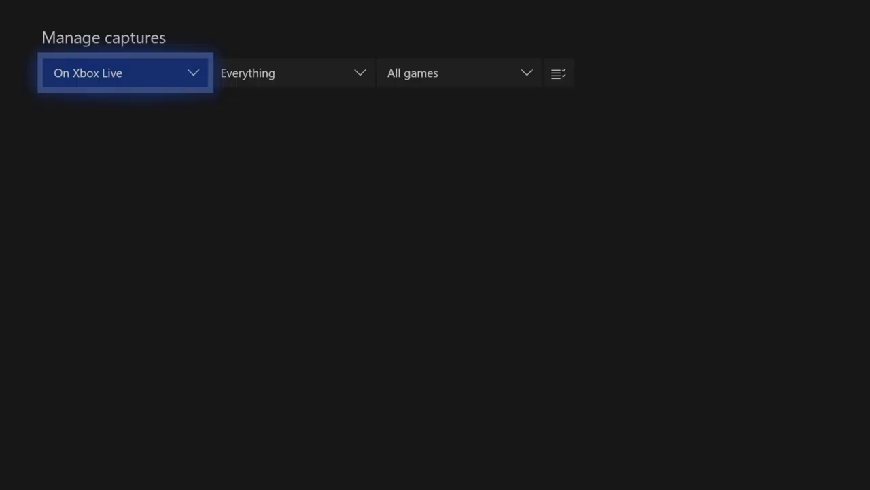
- Play the 0:44 capture titled '6' from the On Xbox Live list
{"action": "key", "text": "Down"}
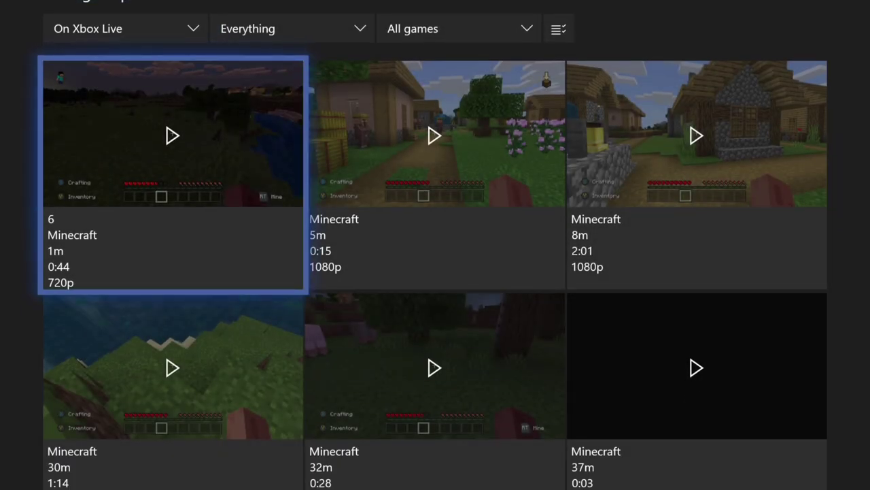
{"action": "key", "text": "Up"}
{"action": "key", "text": "Down"}
{"action": "key", "text": "Return"}
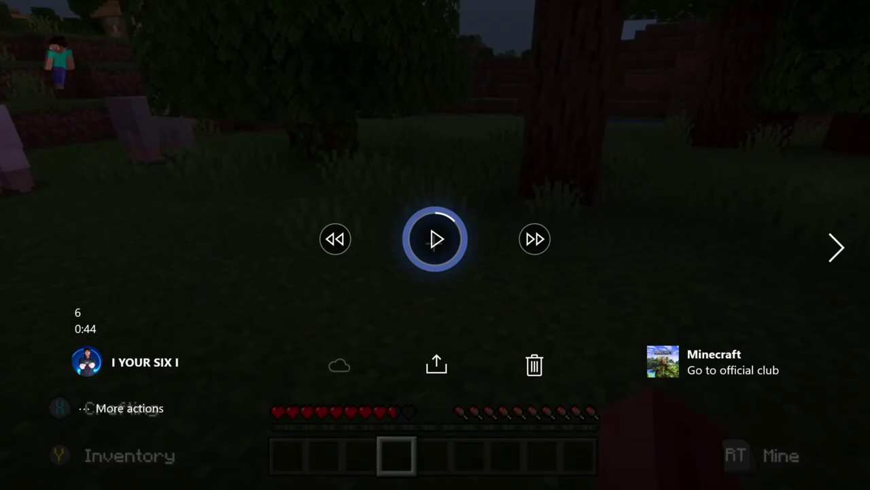